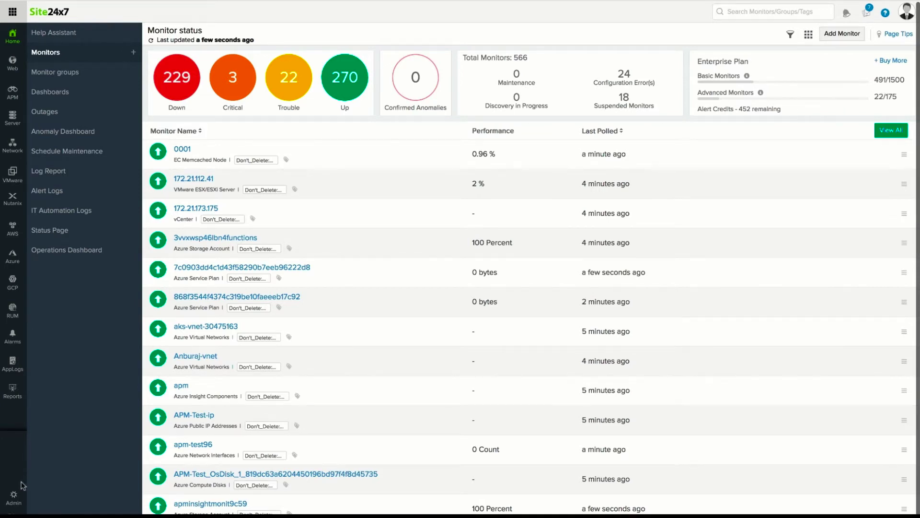
Step: Go to Admin and open the Users & Alerts page under User & Alert Management
click(14, 501)
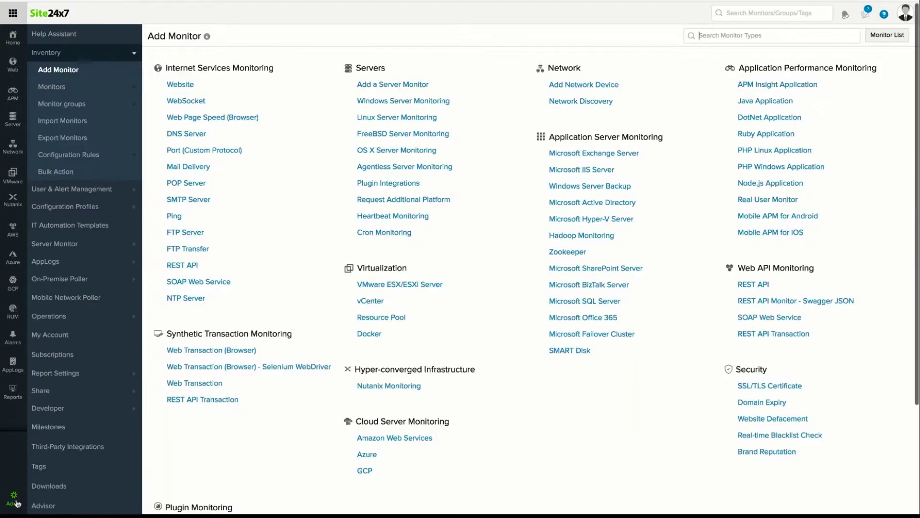
click(102, 191)
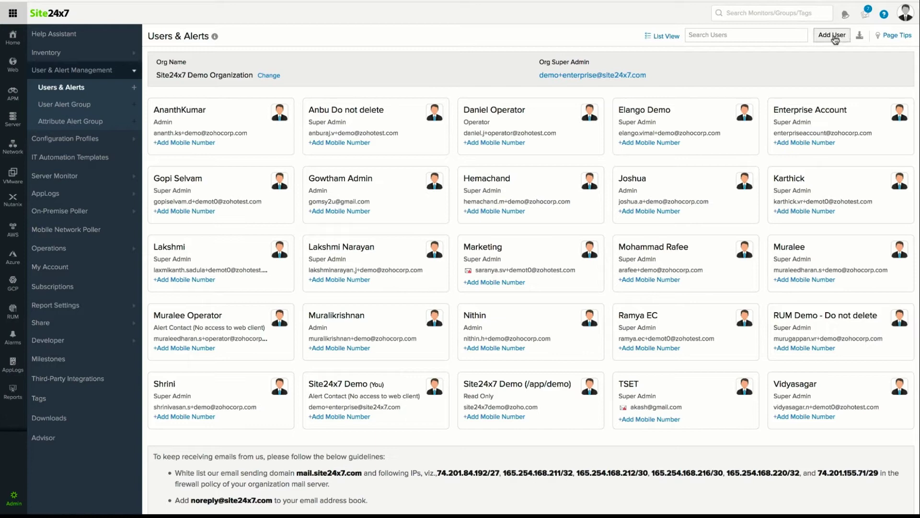
Step: Start a new user with the contact name, DevOps Engineer job title and mobile number
click(832, 35)
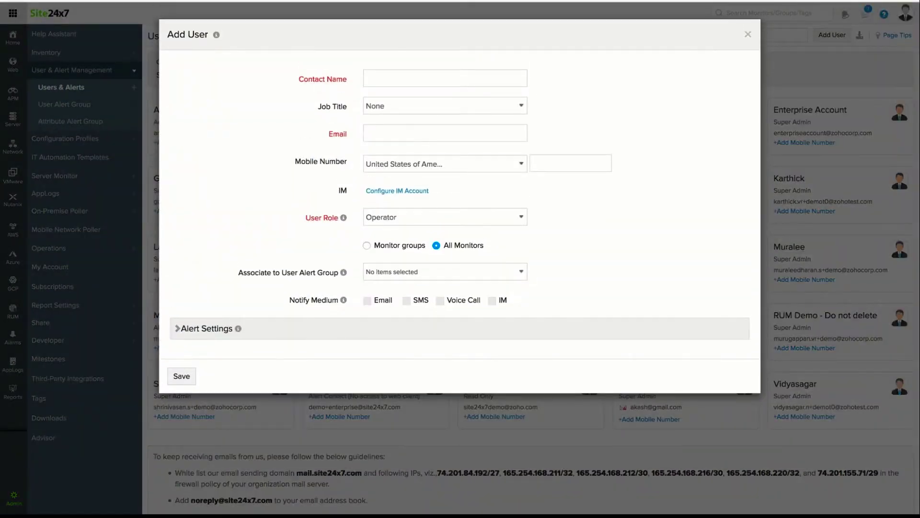
text(Anya)
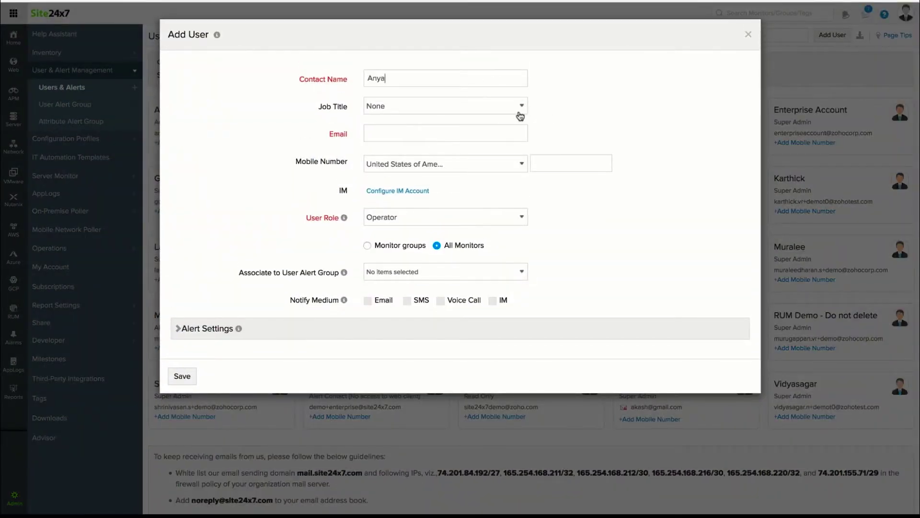
click(522, 107)
click(465, 214)
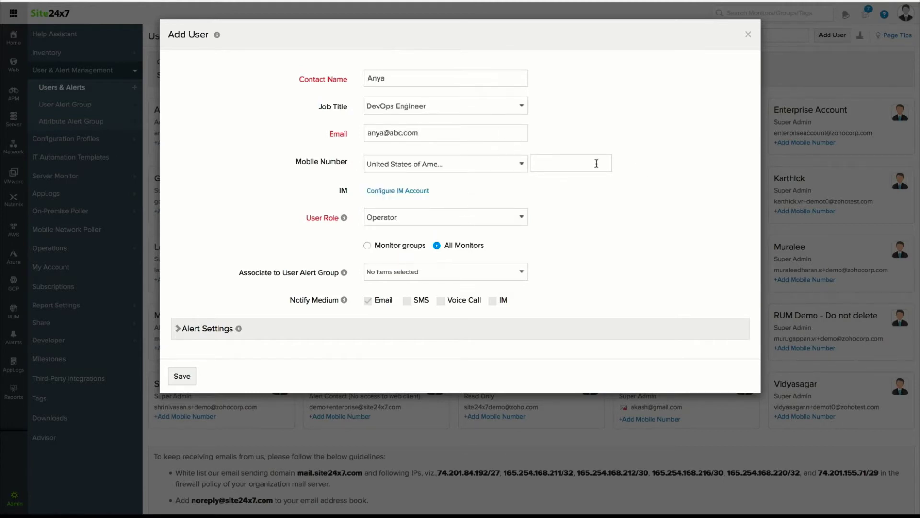
text(875648027)
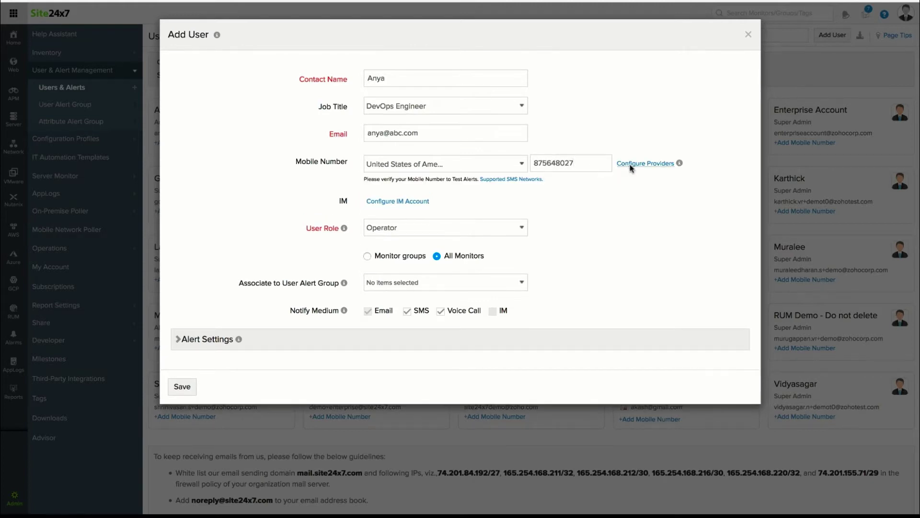
Step: Set Clickatell as the SMS provider and give the user the Admin role, leaving alert groups unset
click(630, 165)
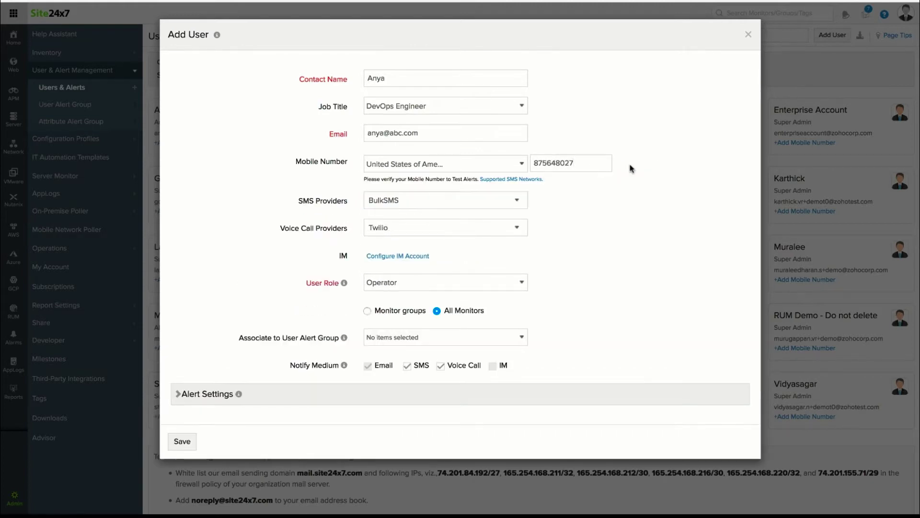
click(518, 200)
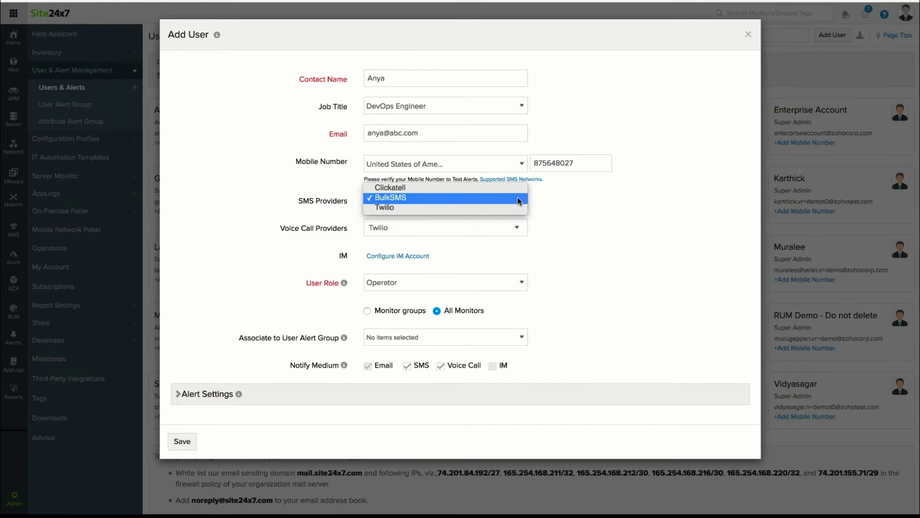
click(516, 188)
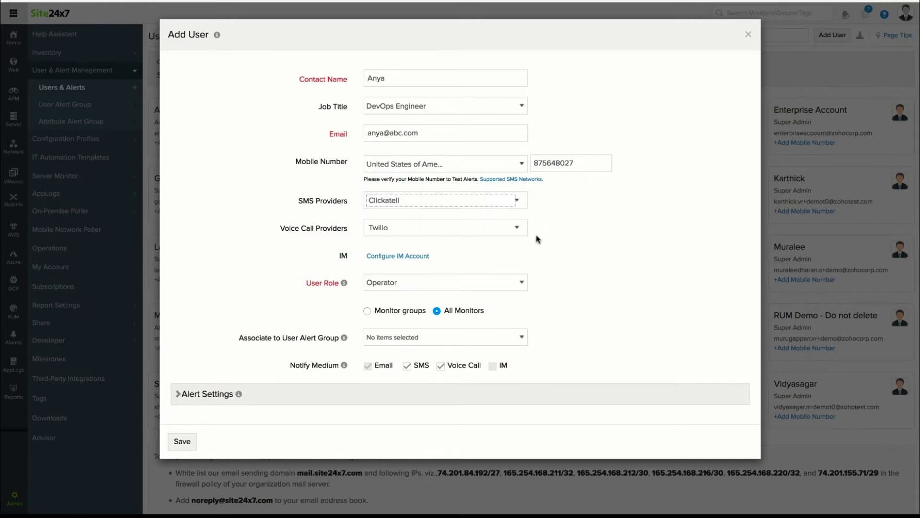
click(522, 284)
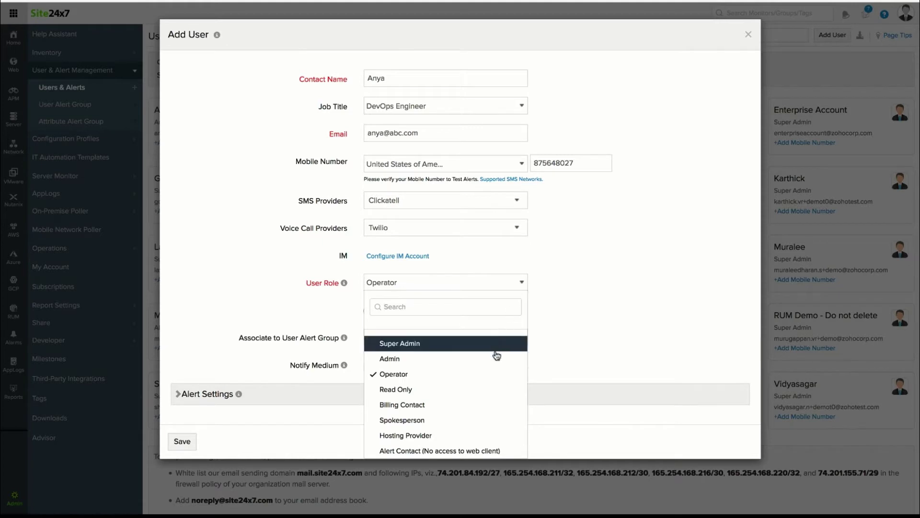
click(495, 359)
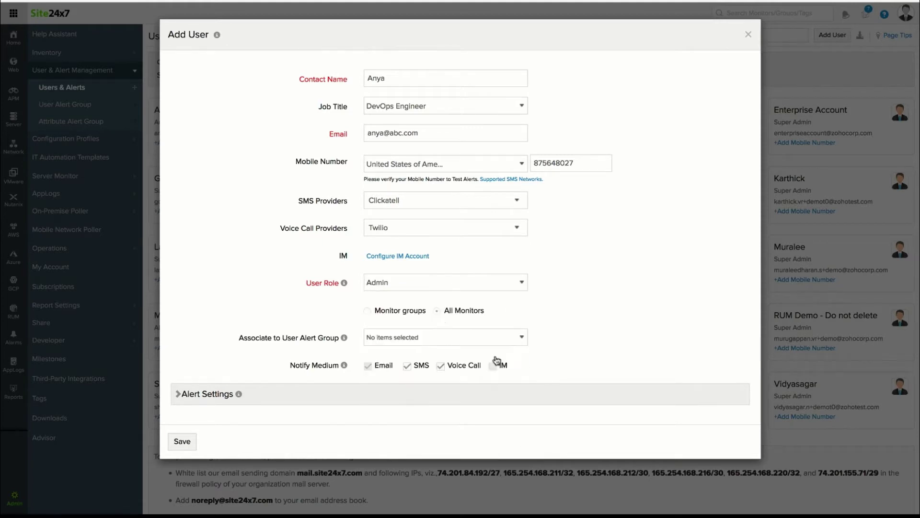
click(522, 337)
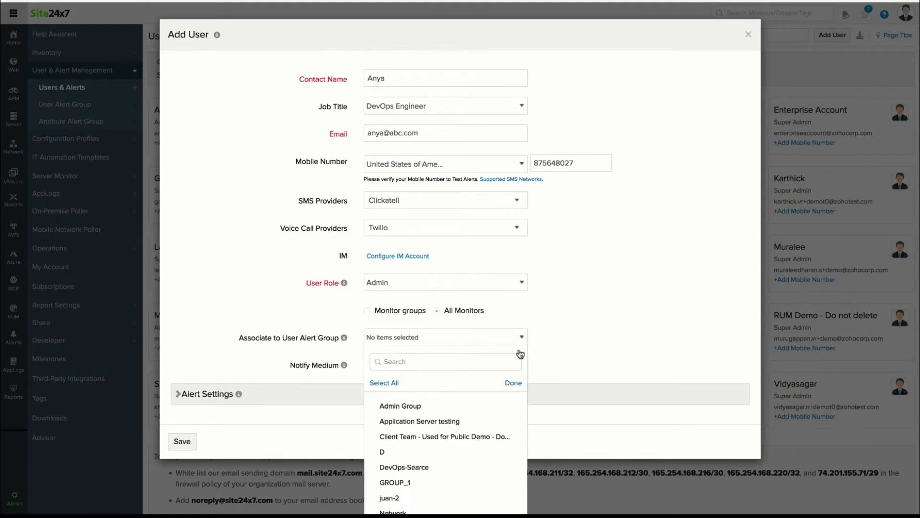
scroll(485, 467, down, 5)
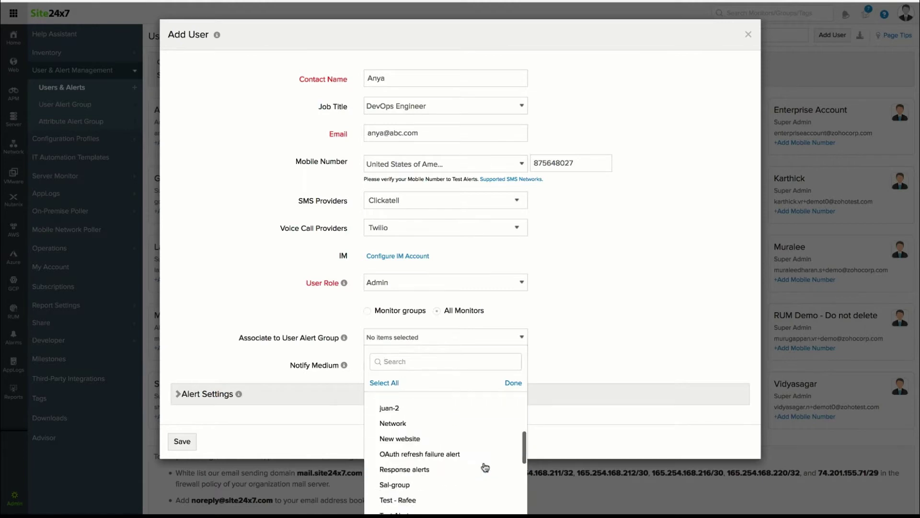
scroll(484, 466, up, 5)
click(570, 360)
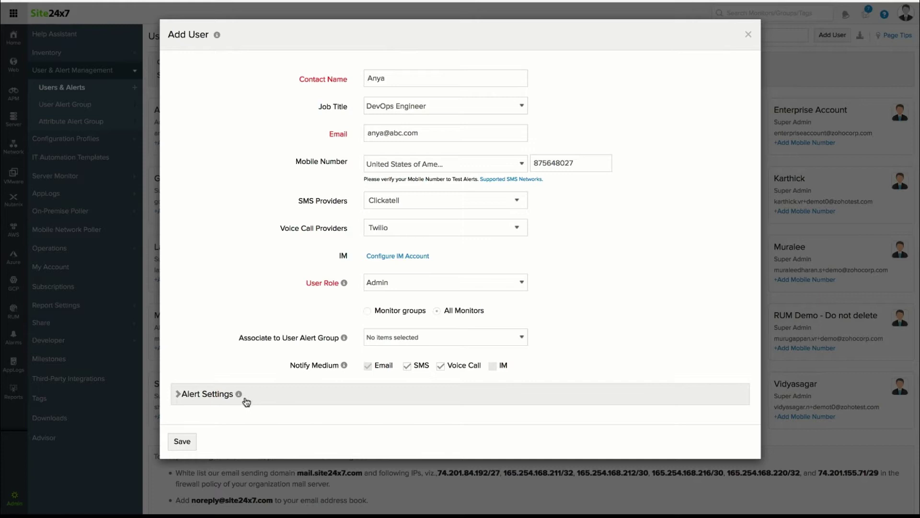
Step: In the user's alert settings, narrow the alerting period to 9:00–19:00
click(224, 397)
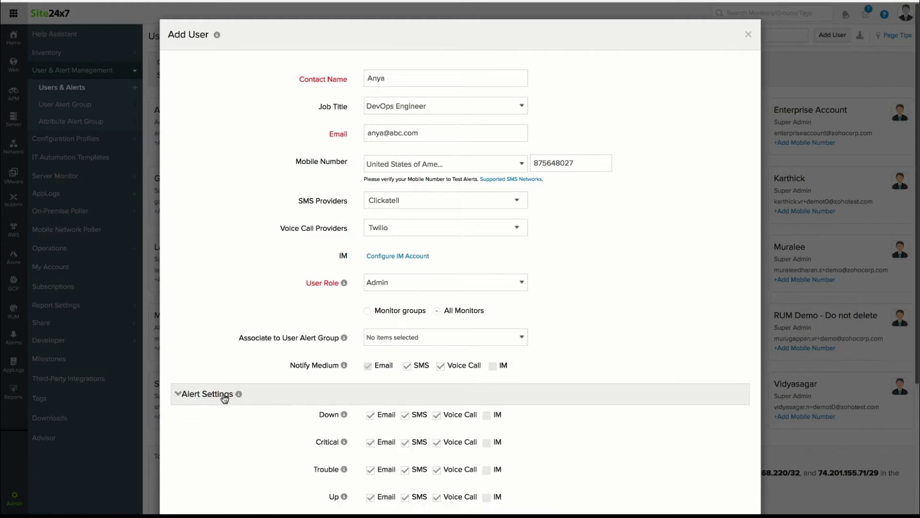
scroll(224, 398, down, 4)
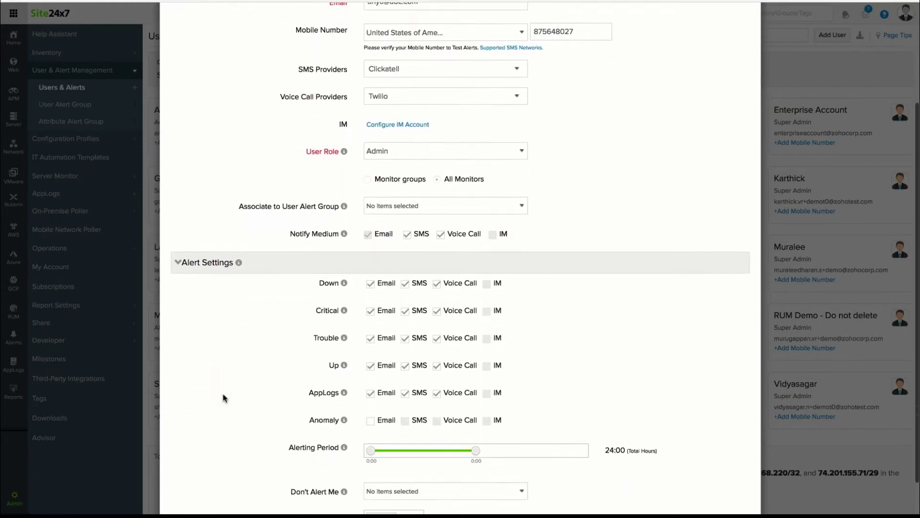
scroll(224, 398, down, 1)
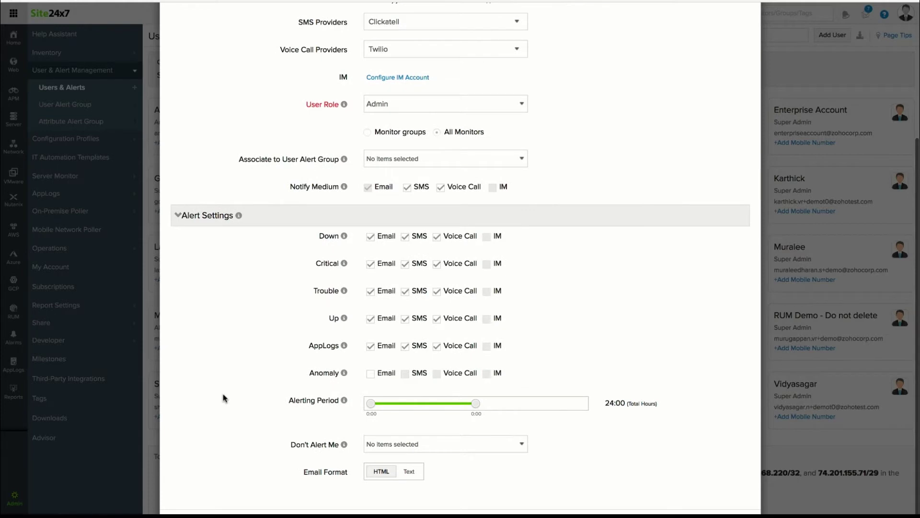
scroll(223, 397, down, 1)
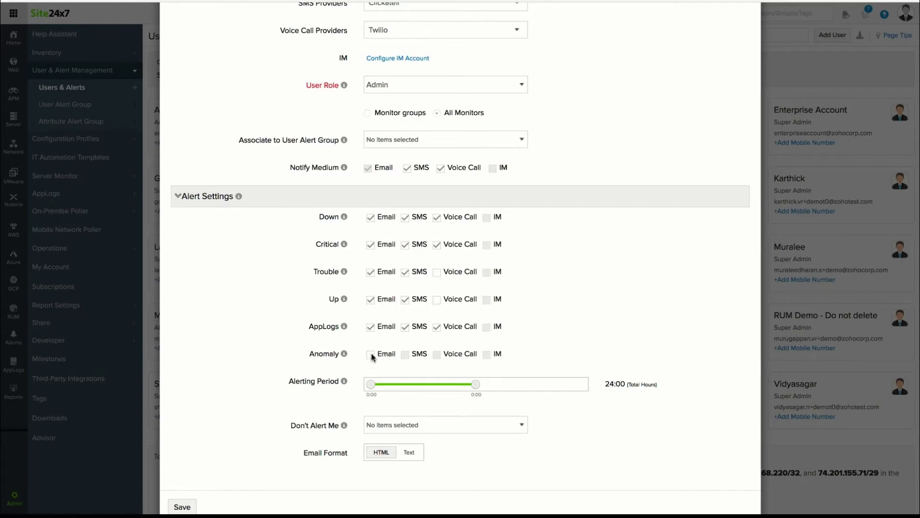
drag(371, 385, 410, 387)
drag(476, 385, 454, 386)
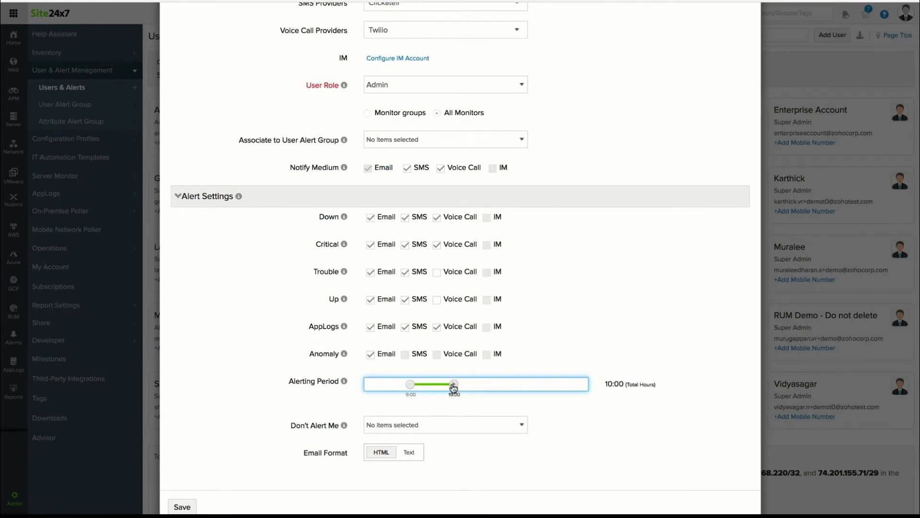
Step: Exclude Sunday and Saturday from alerting in Don't Alert Me
click(525, 432)
click(507, 432)
click(466, 502)
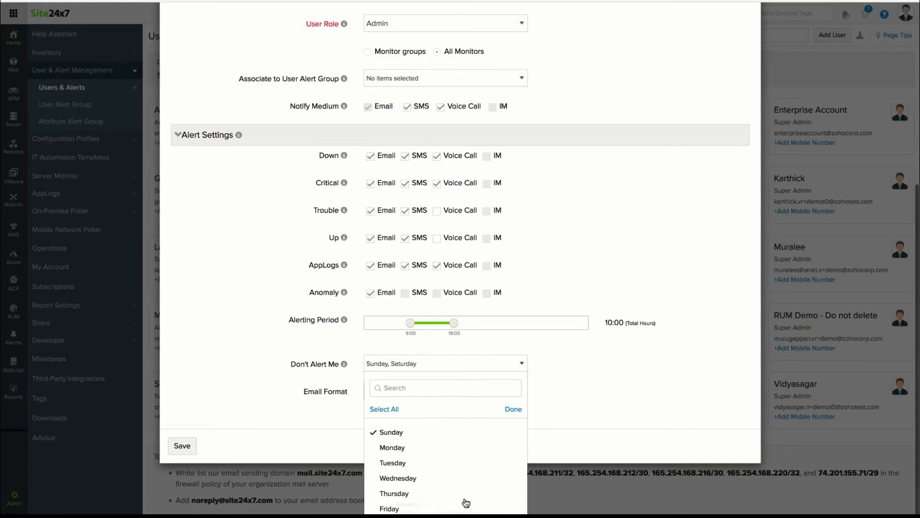
click(513, 409)
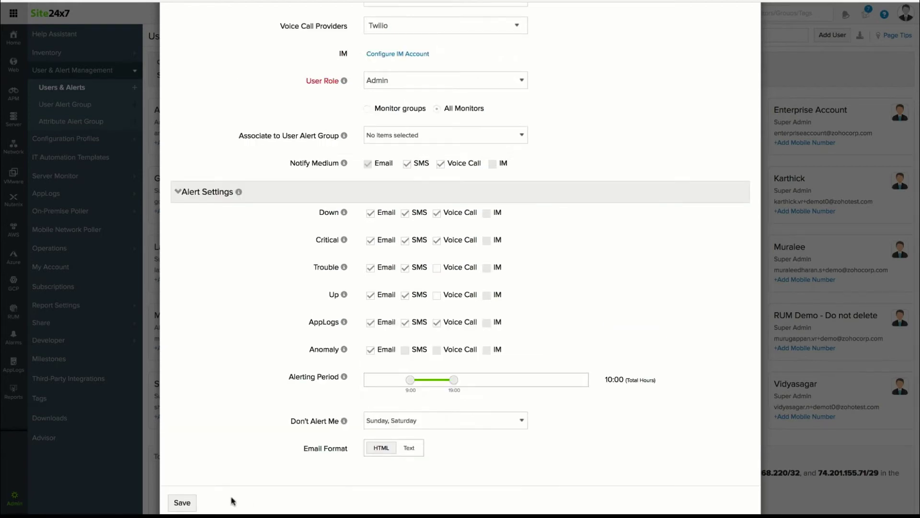
Step: Save the new user and go to the User Alert Group list
click(185, 504)
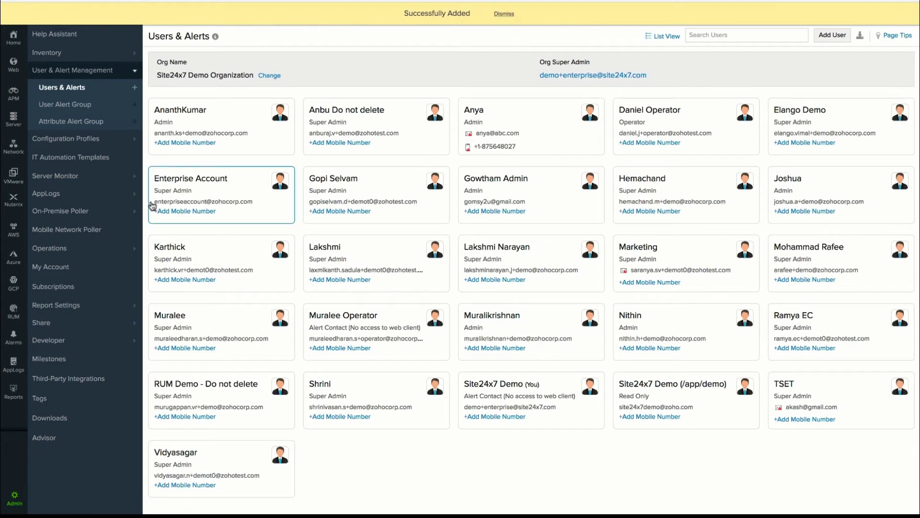
click(110, 112)
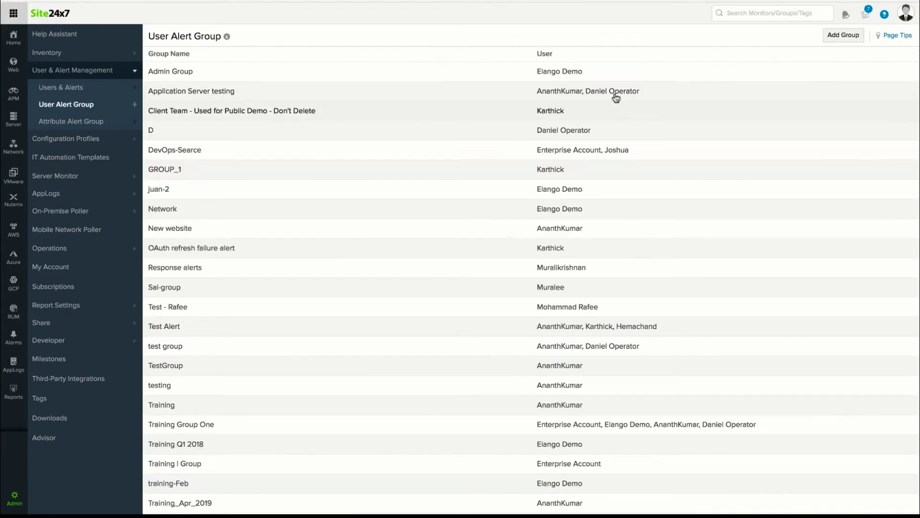
Step: Create and save the 'DevOps team' group containing the new user and one other existing user
click(846, 38)
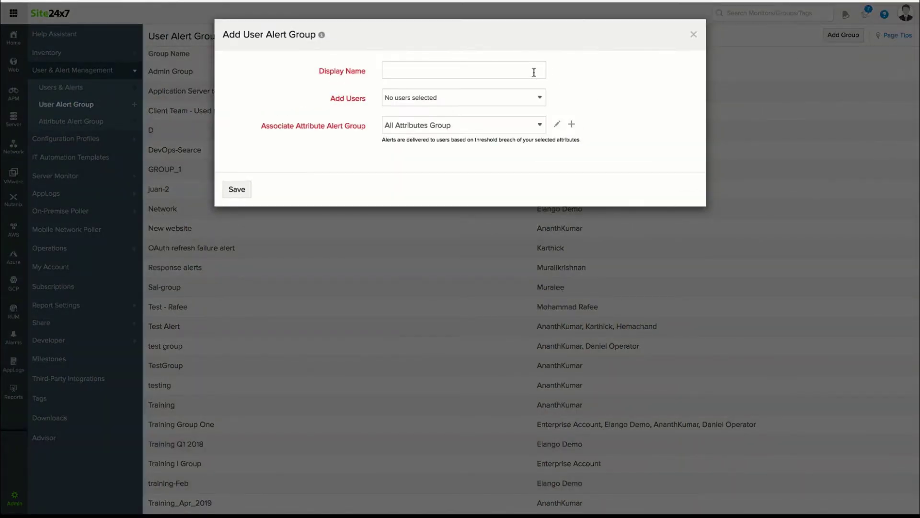
text(DevOps team)
click(542, 99)
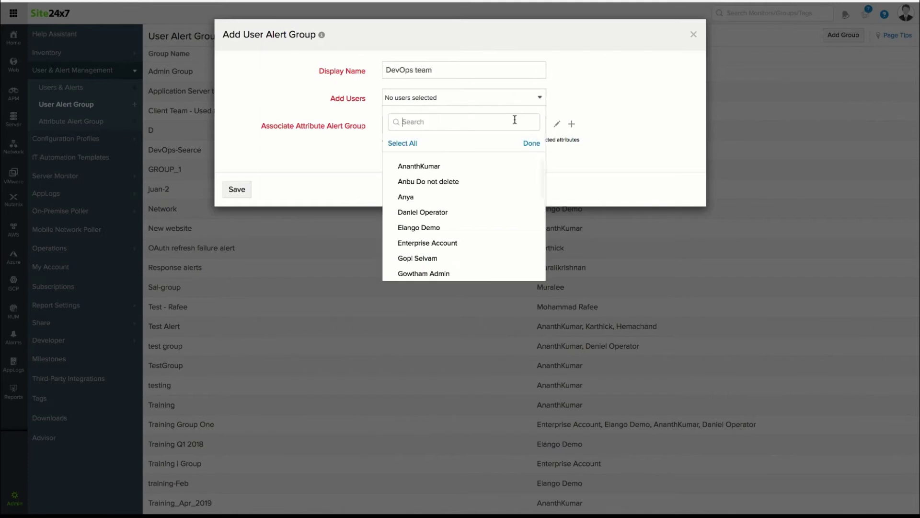
click(496, 202)
click(493, 231)
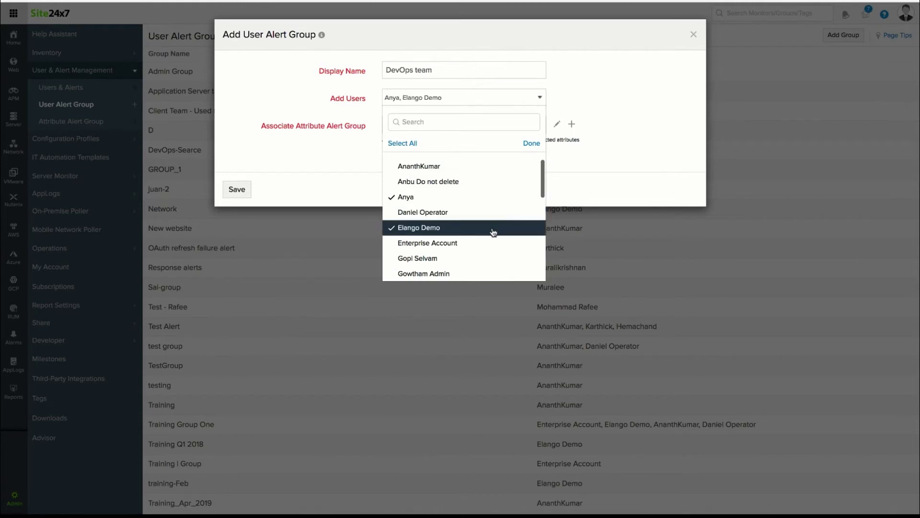
click(532, 143)
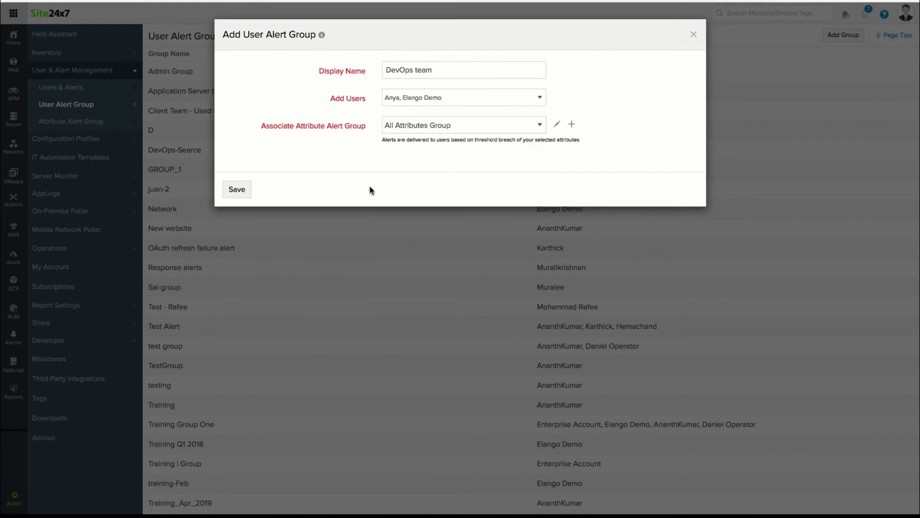
click(242, 194)
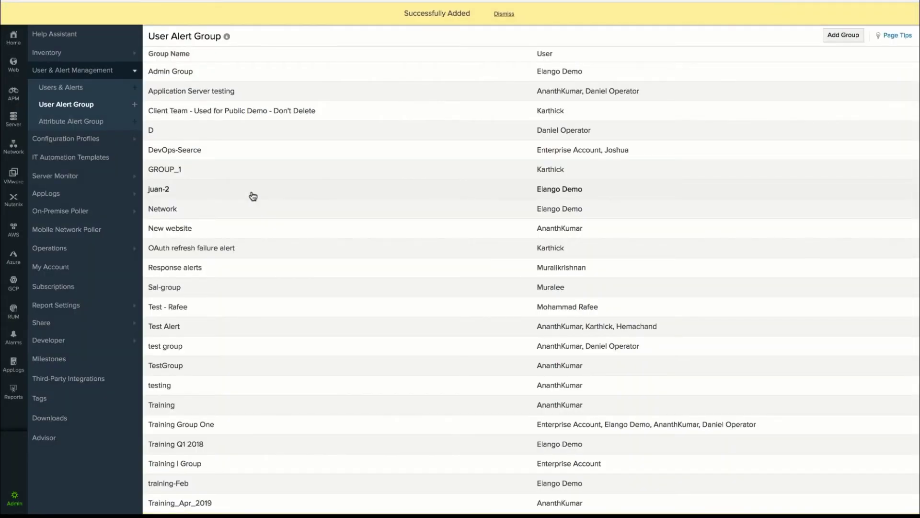
Step: Start a new attribute alert group named 'Server attributes', filtered to Server Monitor
click(100, 124)
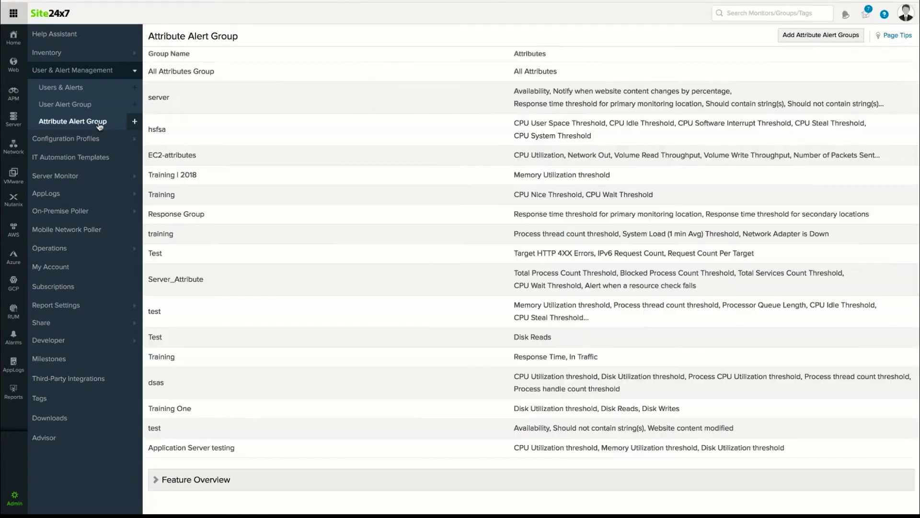
click(826, 38)
click(410, 71)
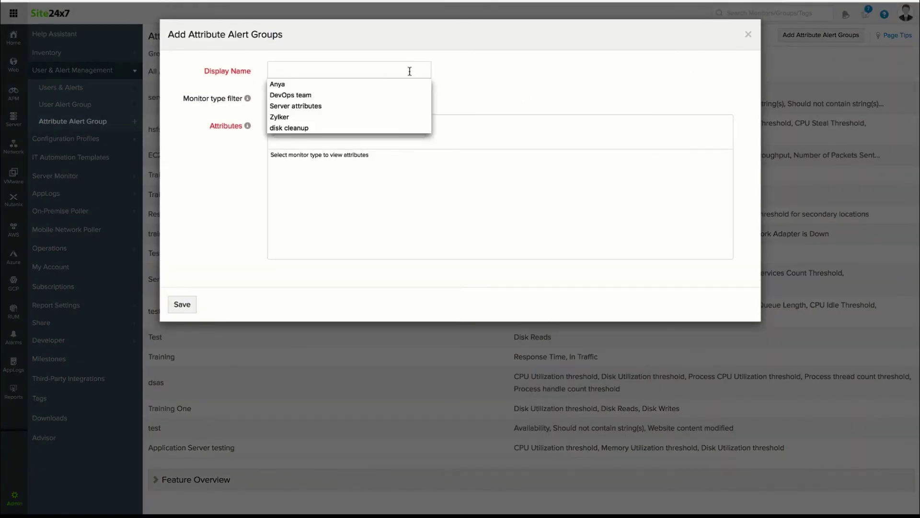
text(Se)
click(405, 84)
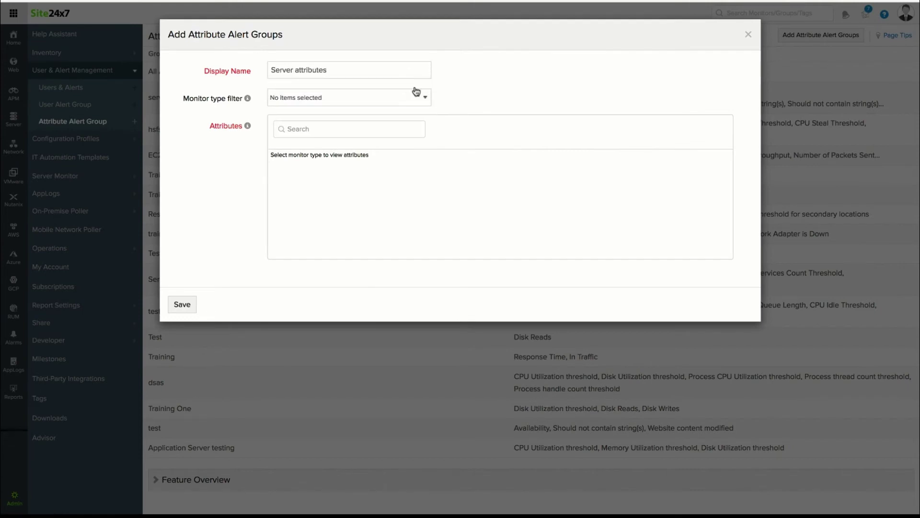
click(429, 101)
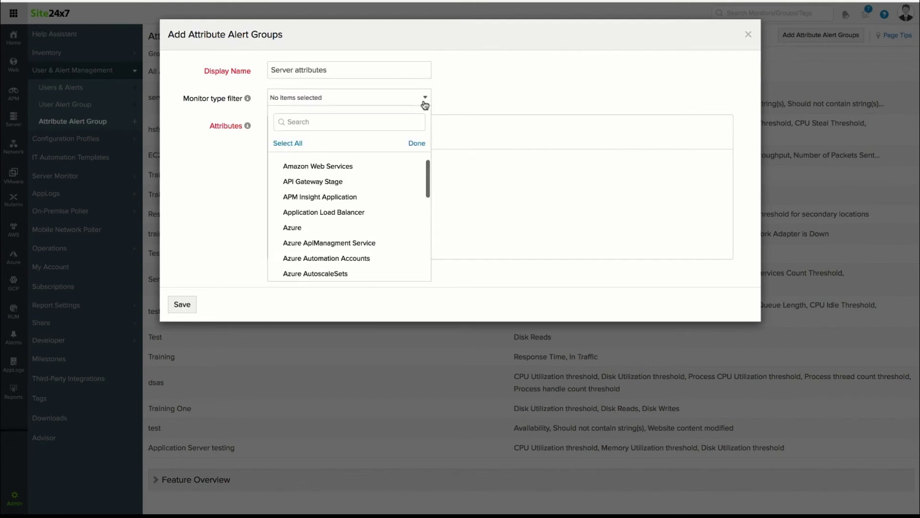
click(386, 122)
text(server)
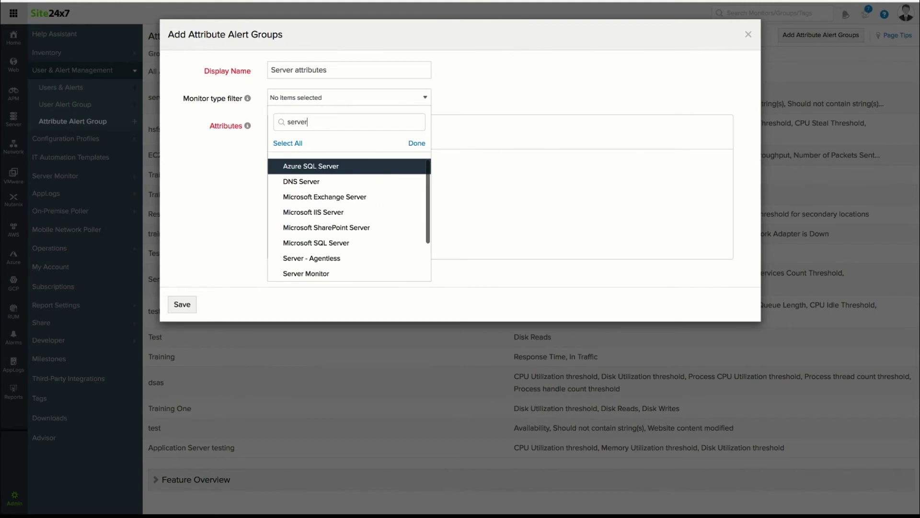
click(379, 274)
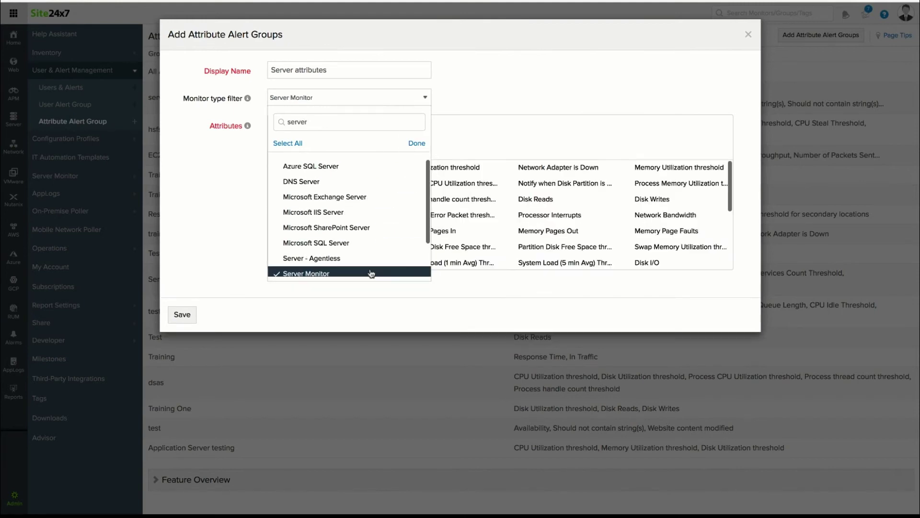
click(417, 144)
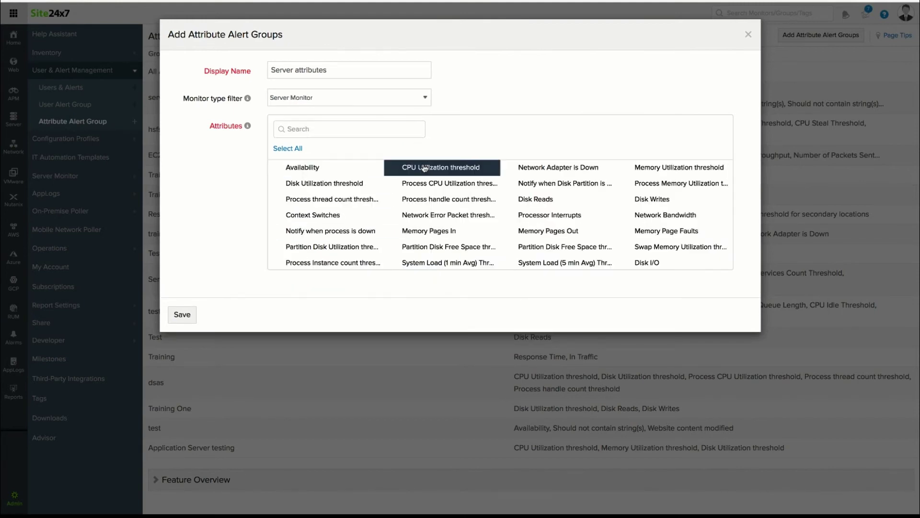
Step: Tick Disk Reads, partition disk free space, CPU System and CPU User Space thresholds
click(512, 206)
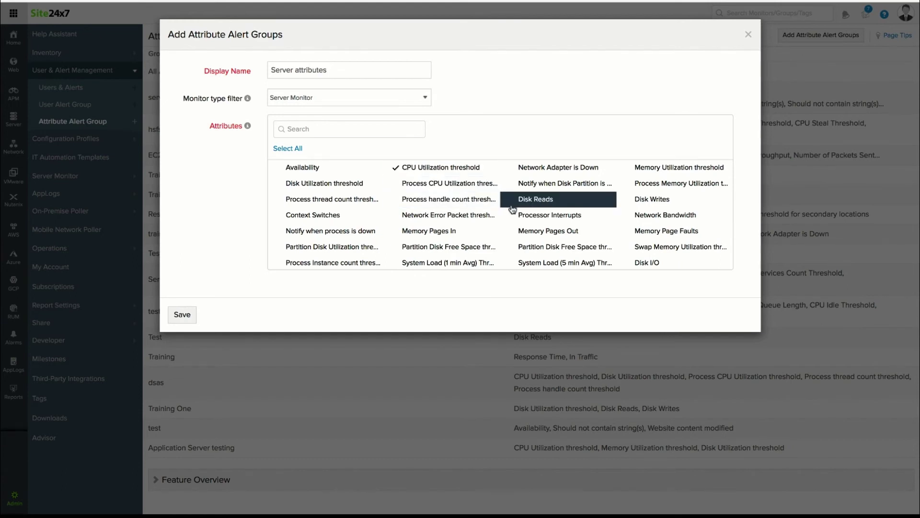
click(487, 247)
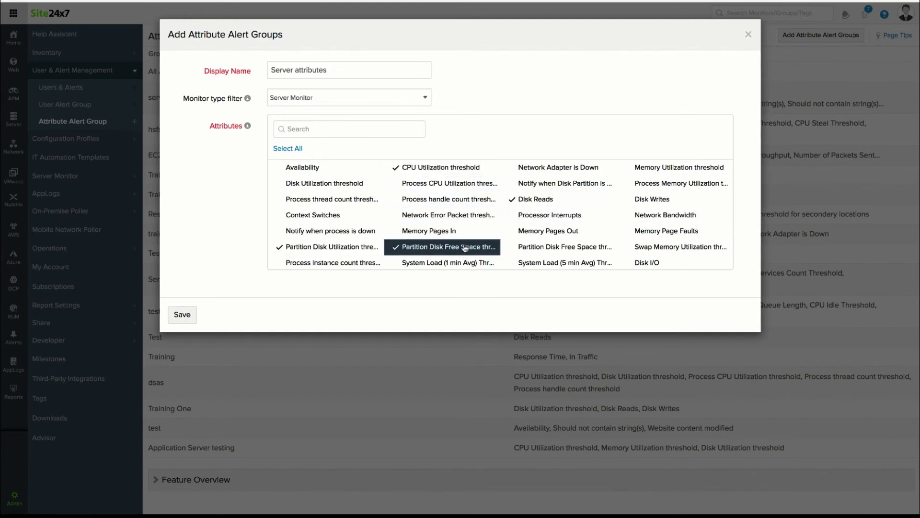
scroll(484, 246, down, 3)
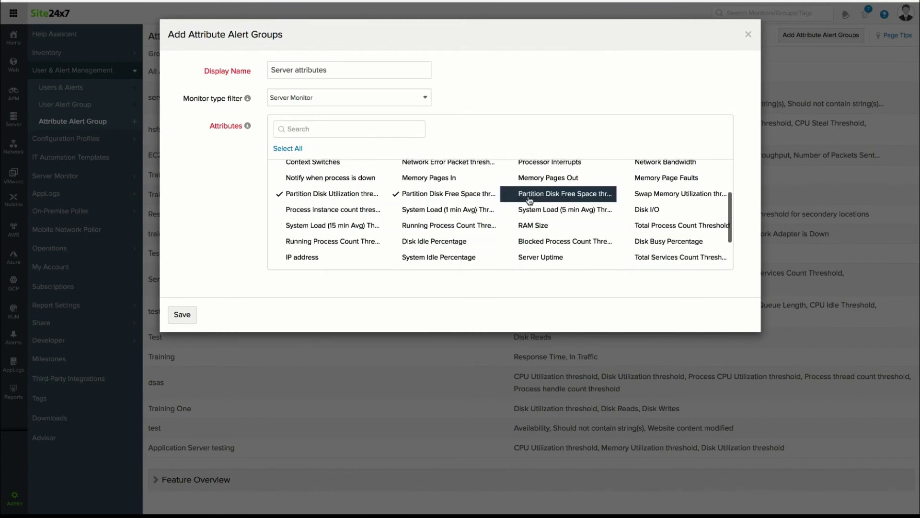
scroll(539, 235, down, 3)
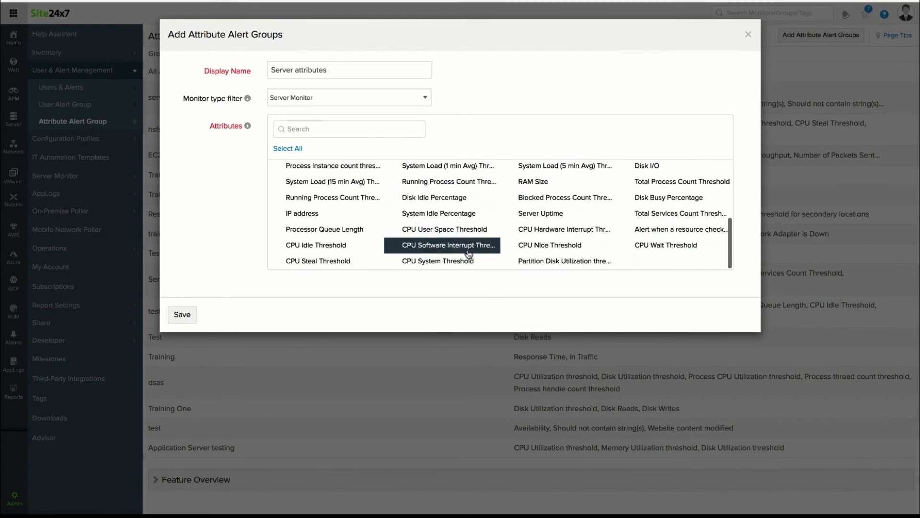
click(420, 261)
click(422, 230)
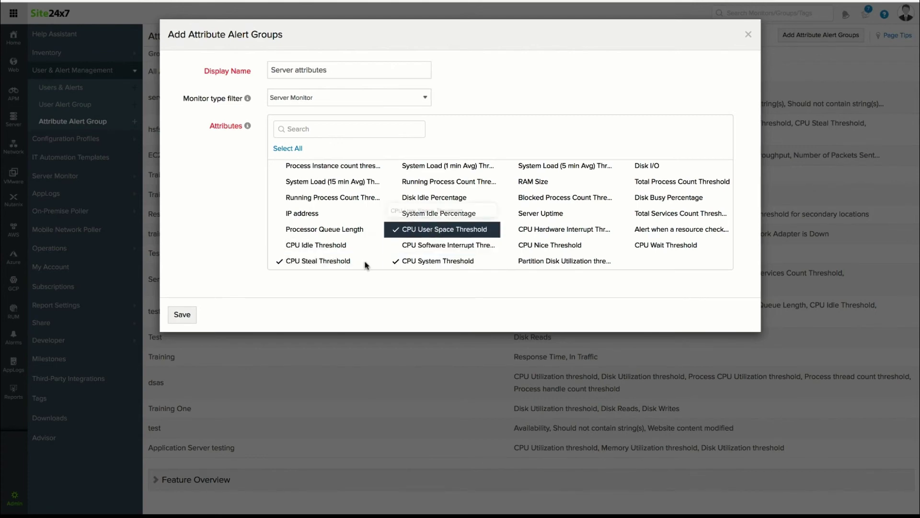
Step: Save Server attributes, then associate it with the DevOps team user alert group and save
click(183, 315)
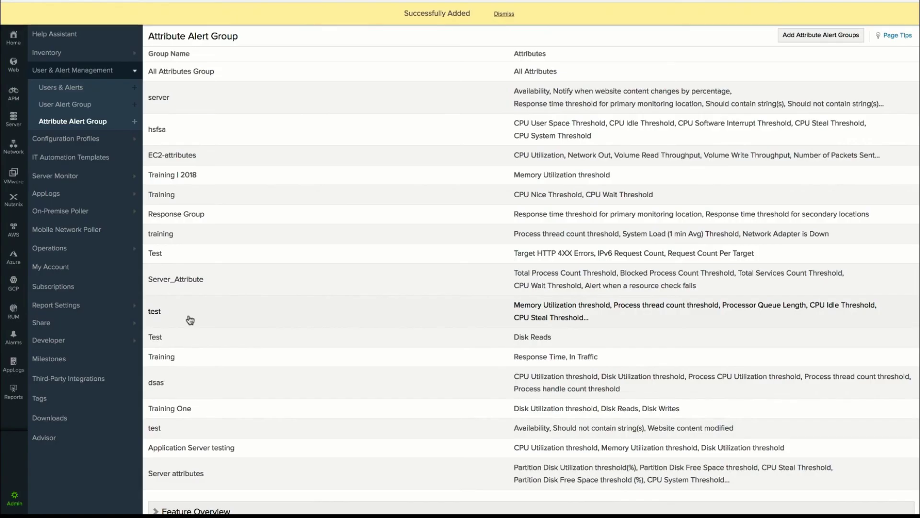
click(102, 108)
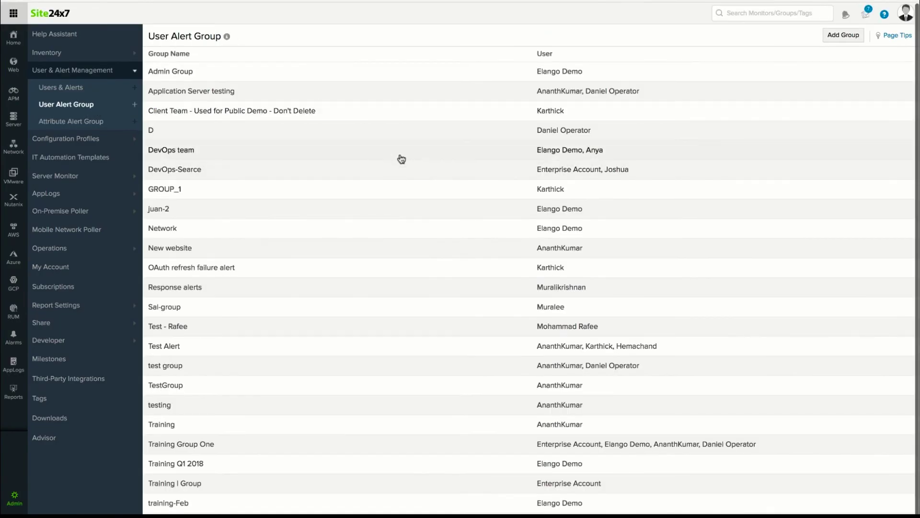
click(402, 159)
click(539, 126)
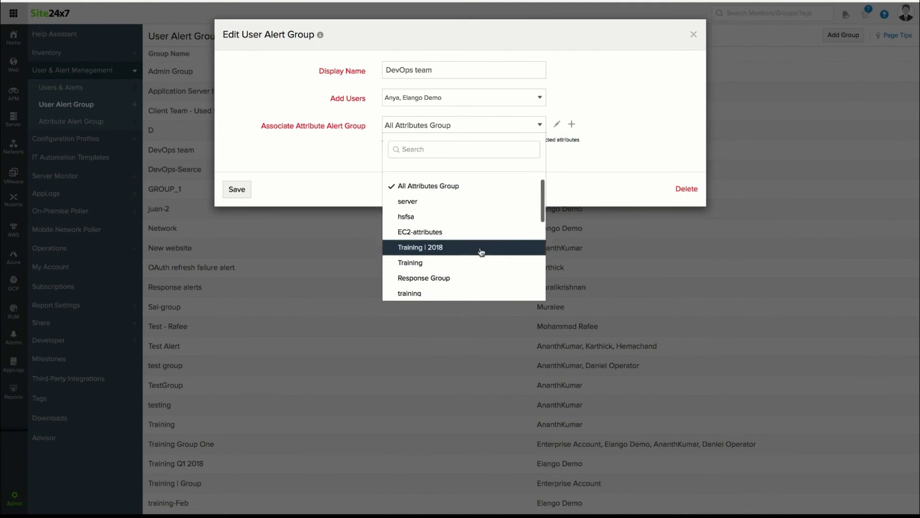
scroll(481, 252, down, 5)
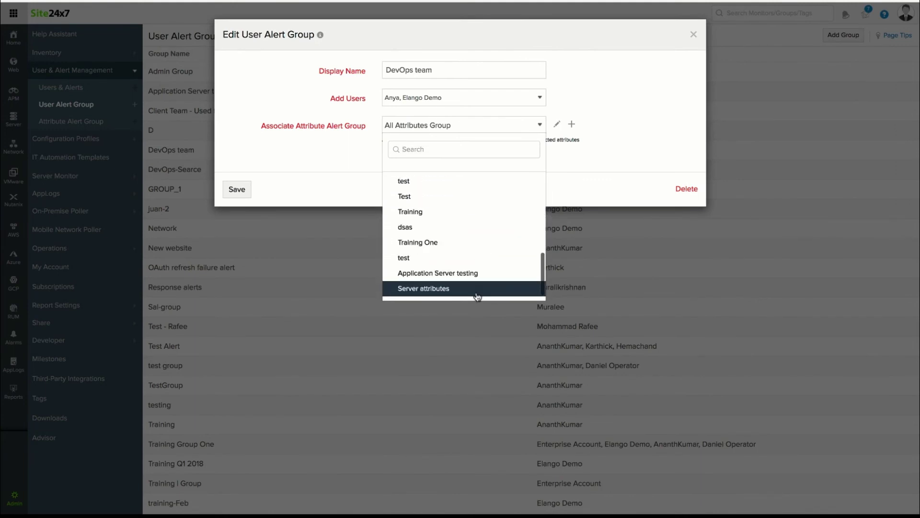
click(474, 289)
click(243, 193)
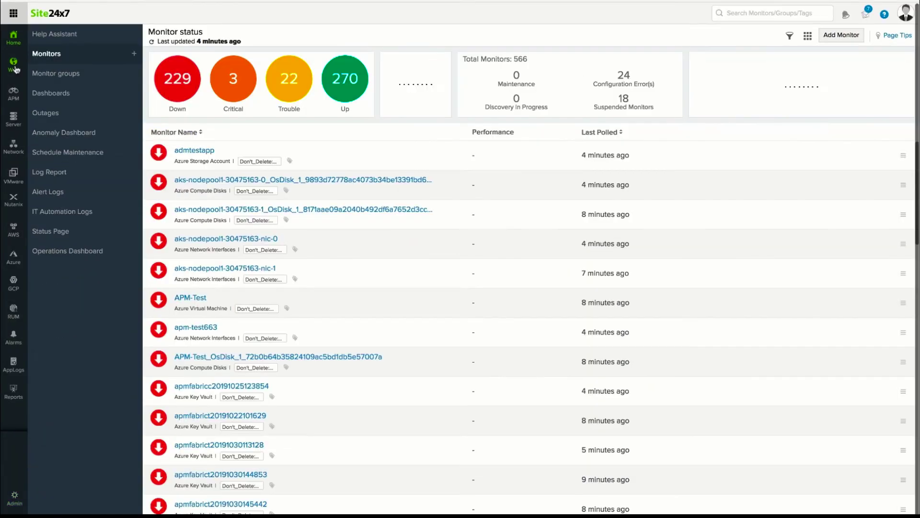
Step: Check the Site24x7-demo-acc-Vtitan website monitor lists DevOps team, then return to Admin
click(13, 67)
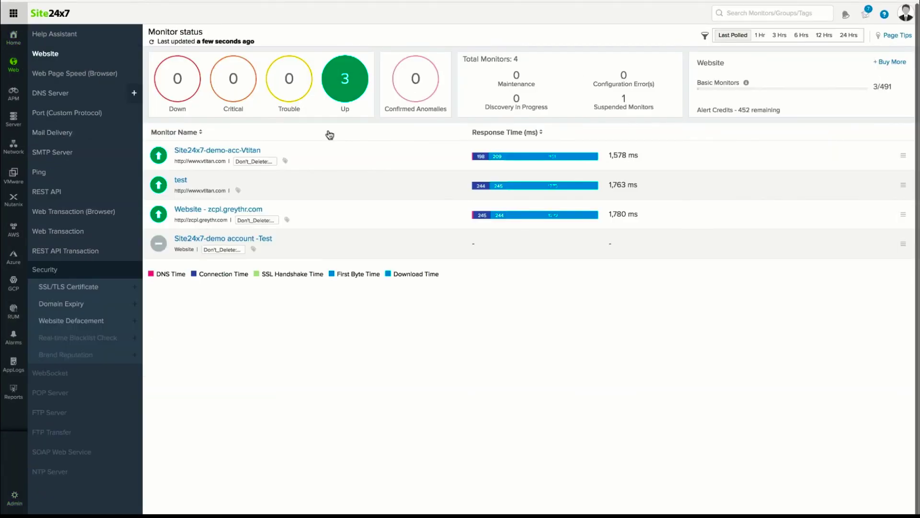
click(902, 157)
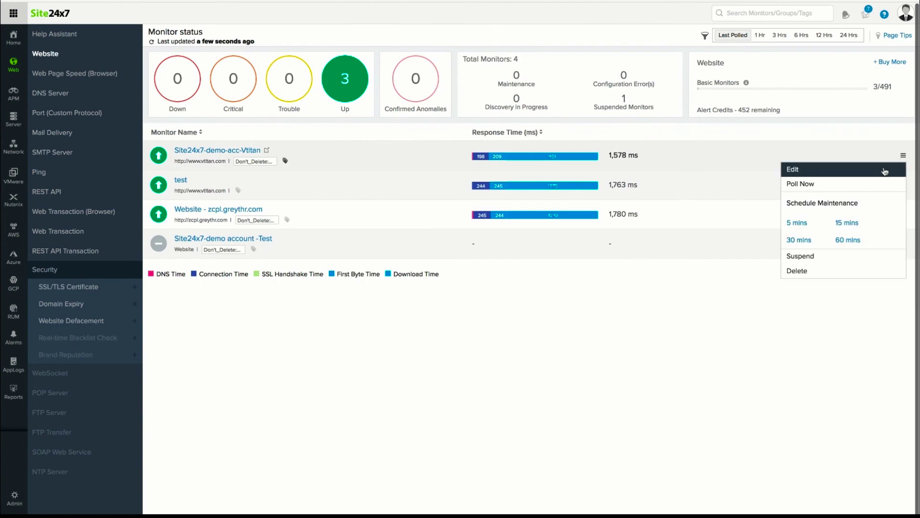
click(885, 171)
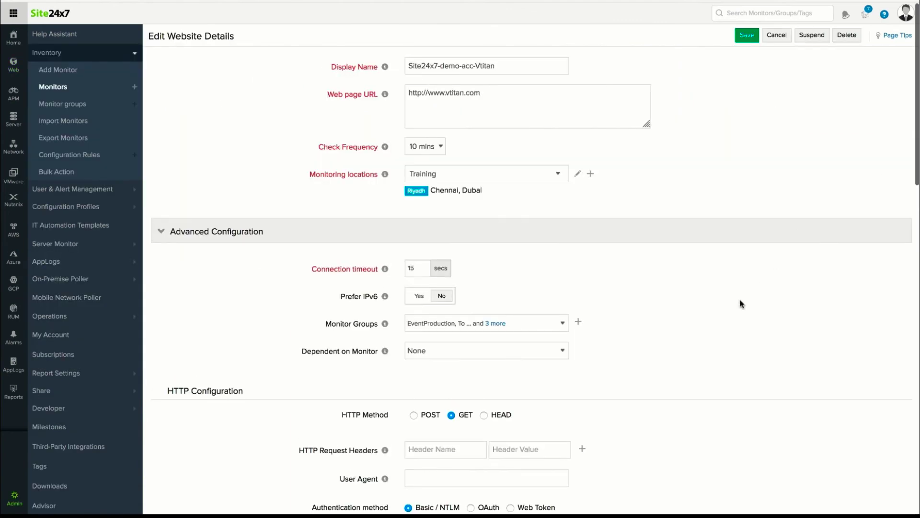
scroll(740, 304, down, 3)
scroll(740, 304, down, 15)
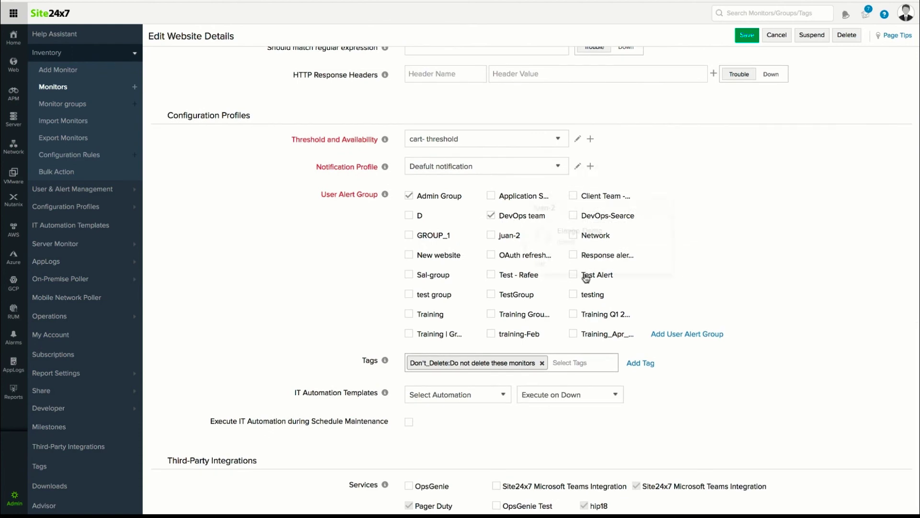
click(14, 497)
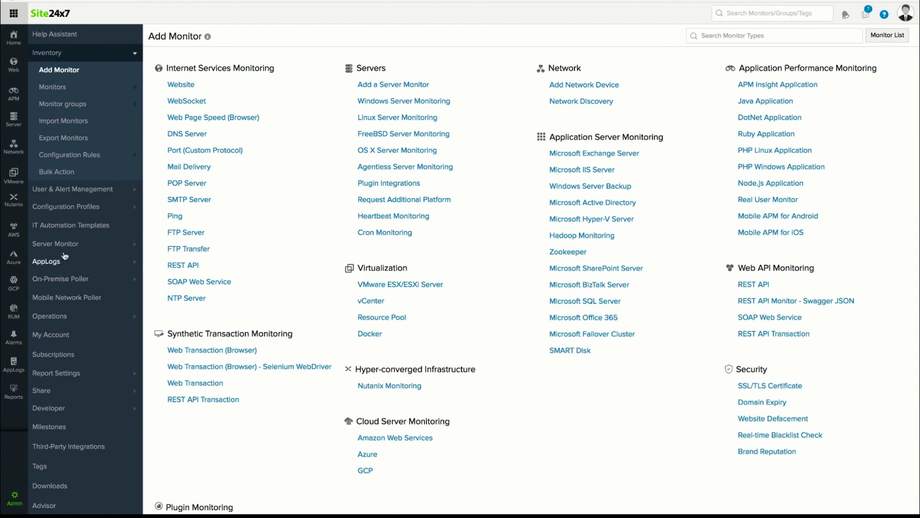
Step: Via Modify User Alert Groups, assign DevOps team to all 8 Server Monitor-type monitors
click(87, 177)
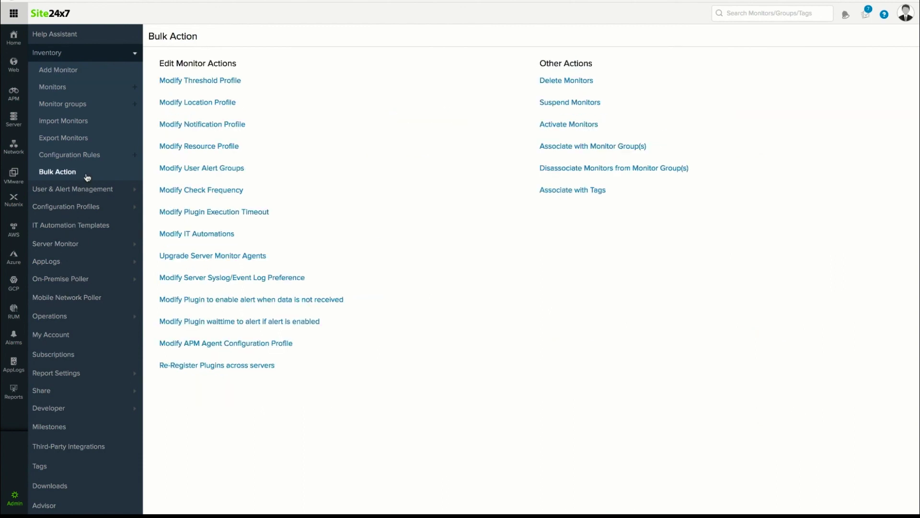
click(181, 169)
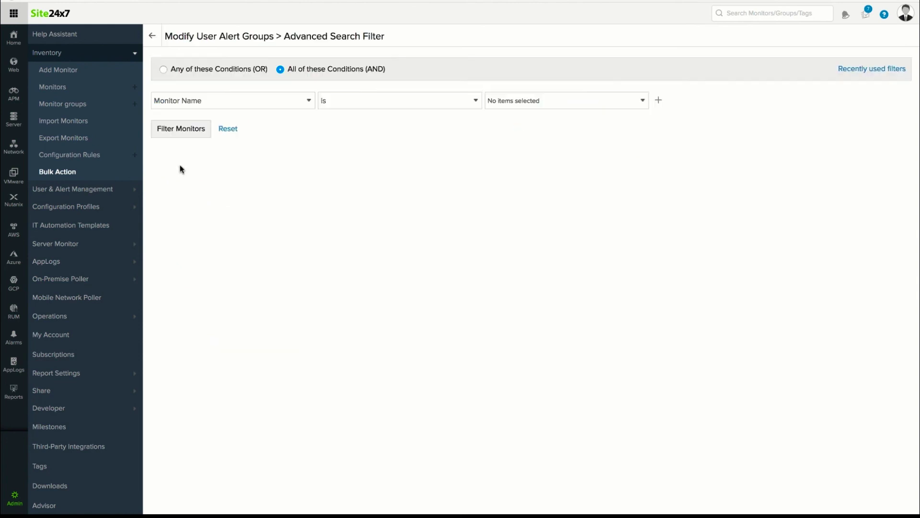
click(308, 101)
click(272, 177)
click(642, 100)
text(s)
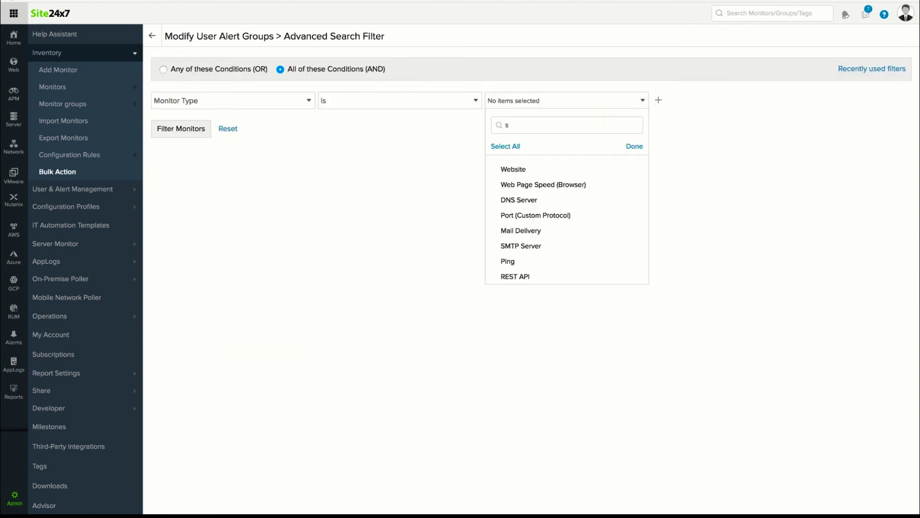
text(erv)
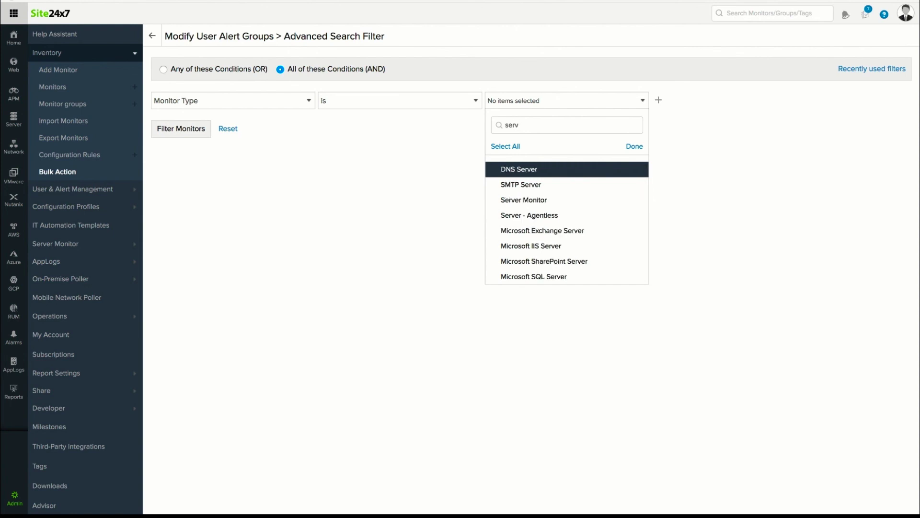
click(588, 201)
click(631, 146)
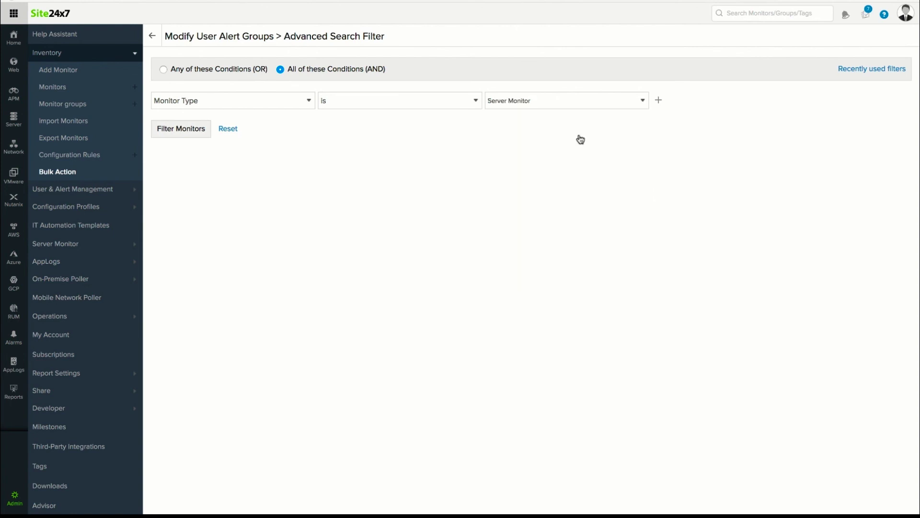
click(200, 135)
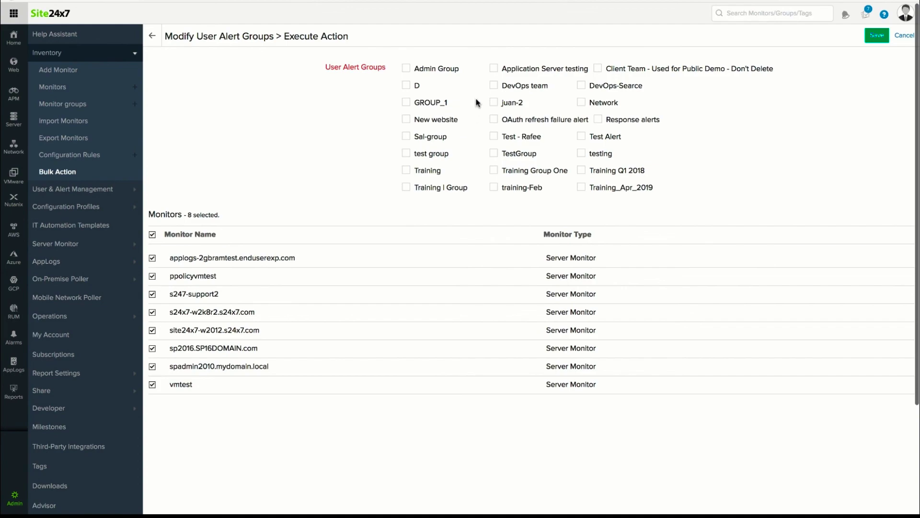
click(494, 86)
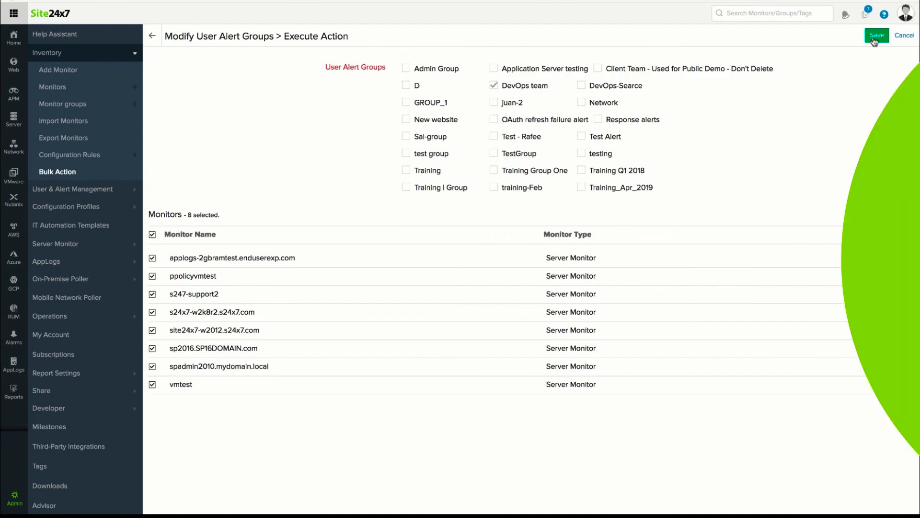